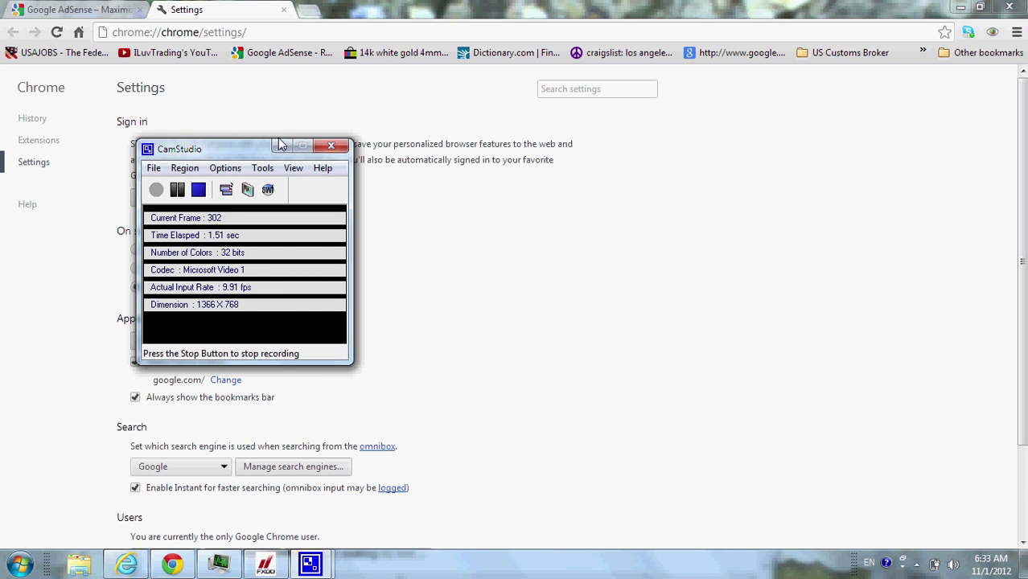
pyautogui.moveTo(250, 152); pyautogui.dragTo(858, 291)
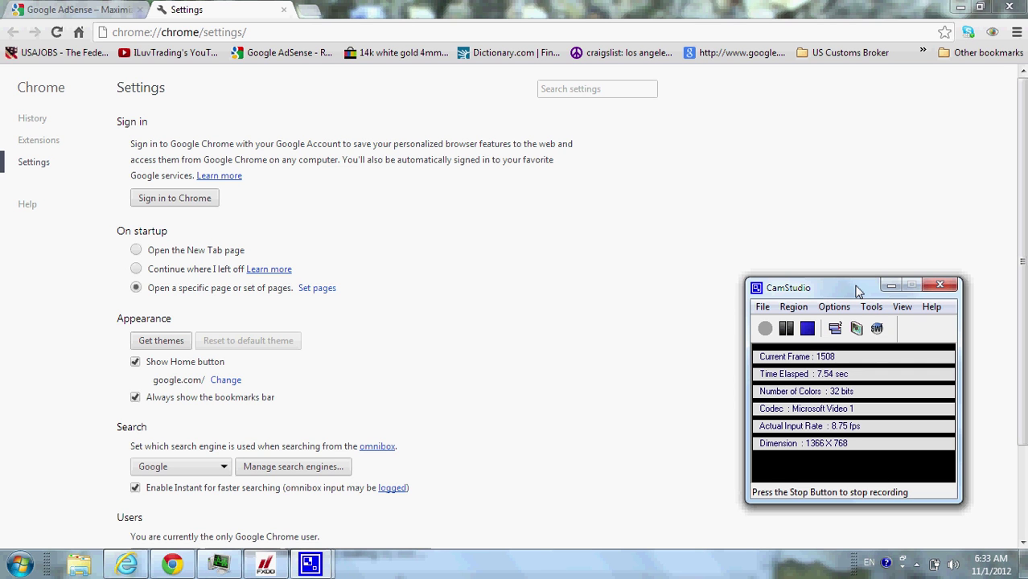
# Enter search.conduit.com in the address bar without loading the page.
pyautogui.click(272, 33)
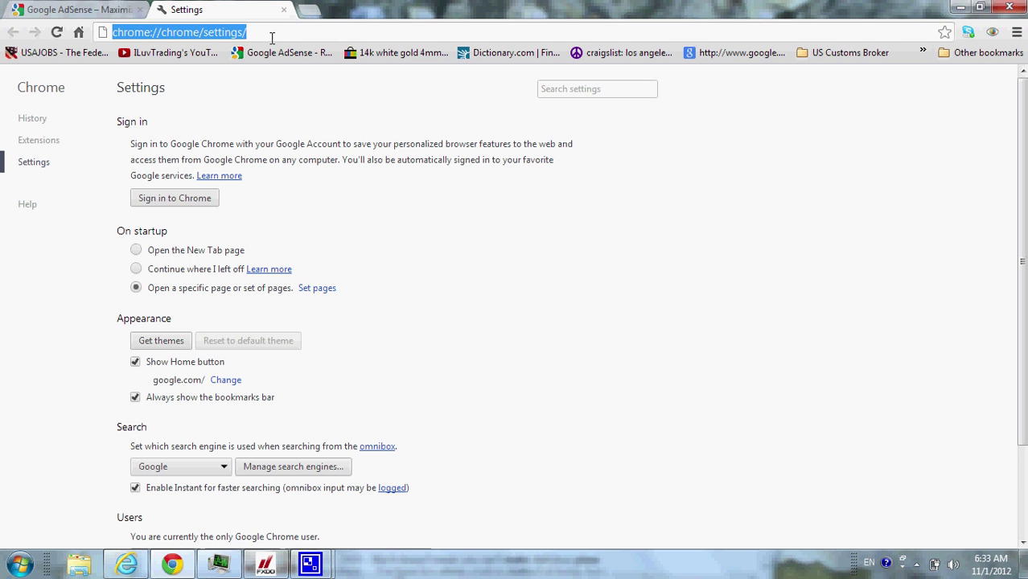
pyautogui.write('senac')
pyautogui.press('BackSpace')
pyautogui.press('BackSpace')
pyautogui.press('BackSpace')
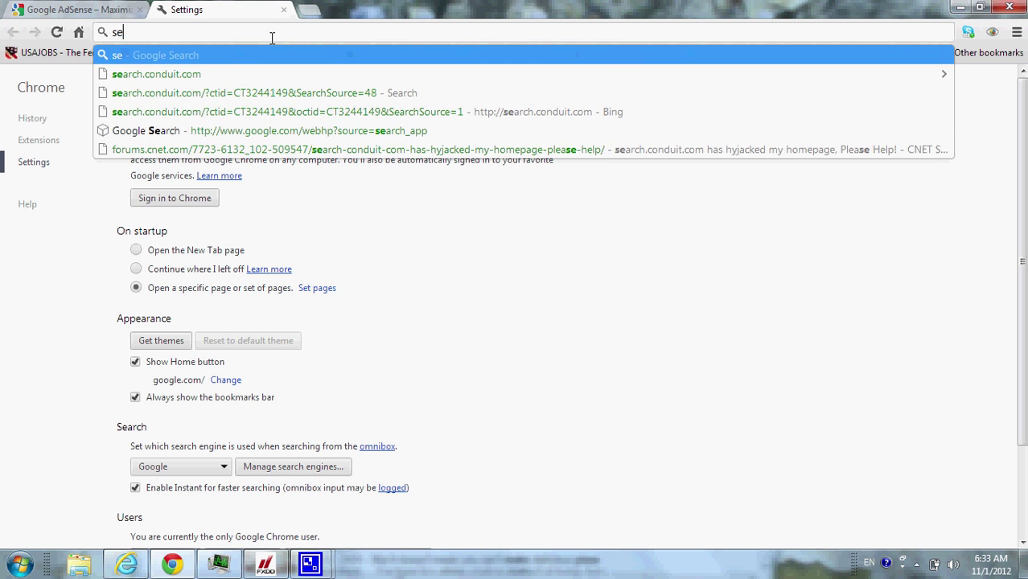
pyautogui.write('arch.')
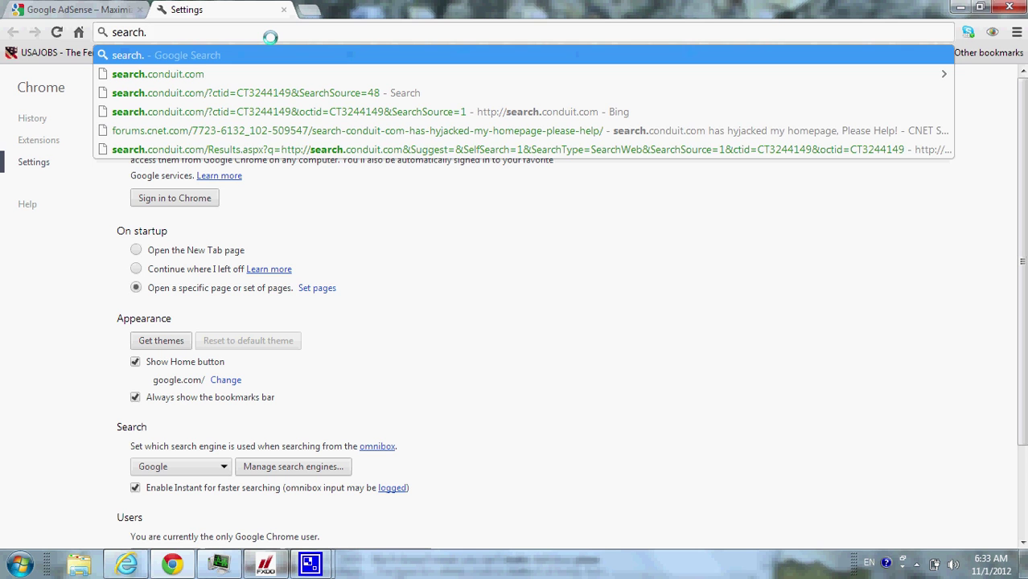
pyautogui.write('conduit.com')
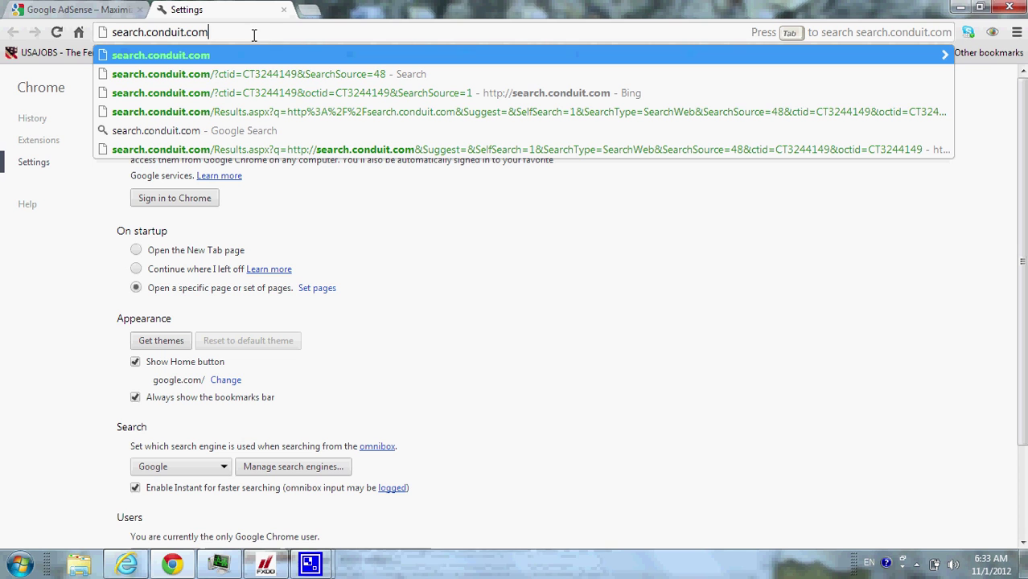
pyautogui.hotkey('ctrl', 'a')
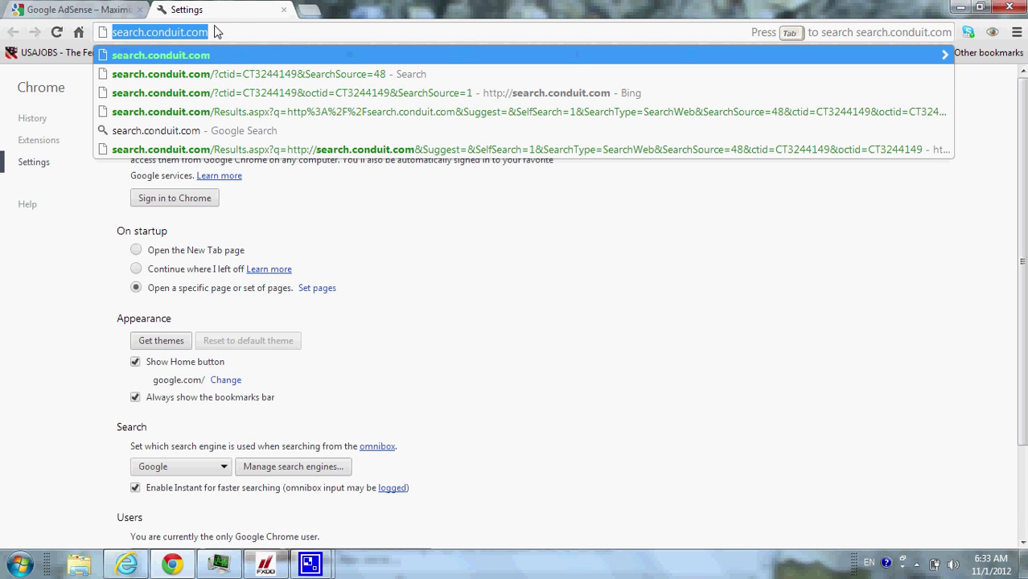
pyautogui.click(702, 284)
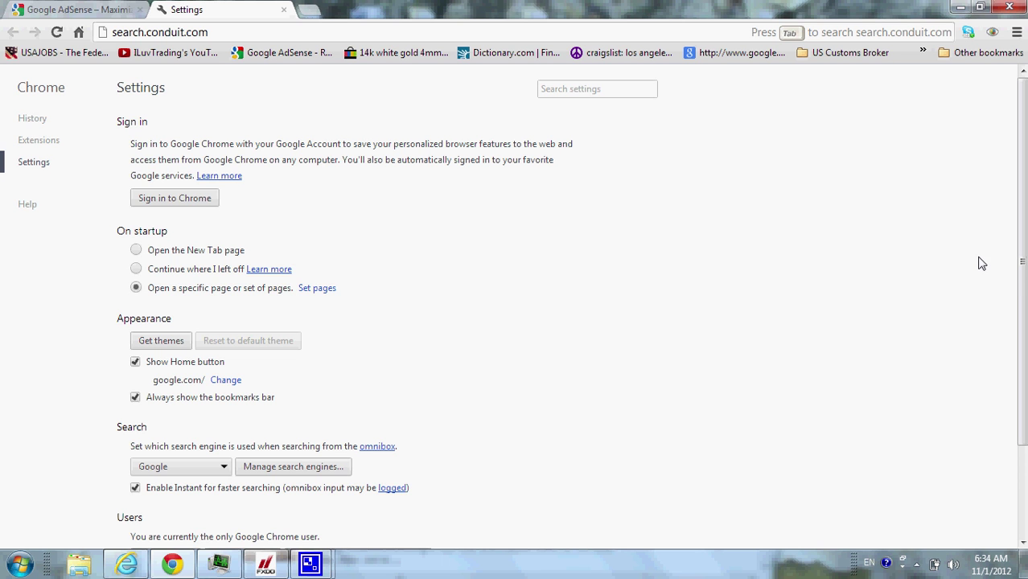
# Review the list of pages set to open on startup and close it without changes.
pyautogui.moveTo(1023, 266); pyautogui.dragTo(1023, 299)
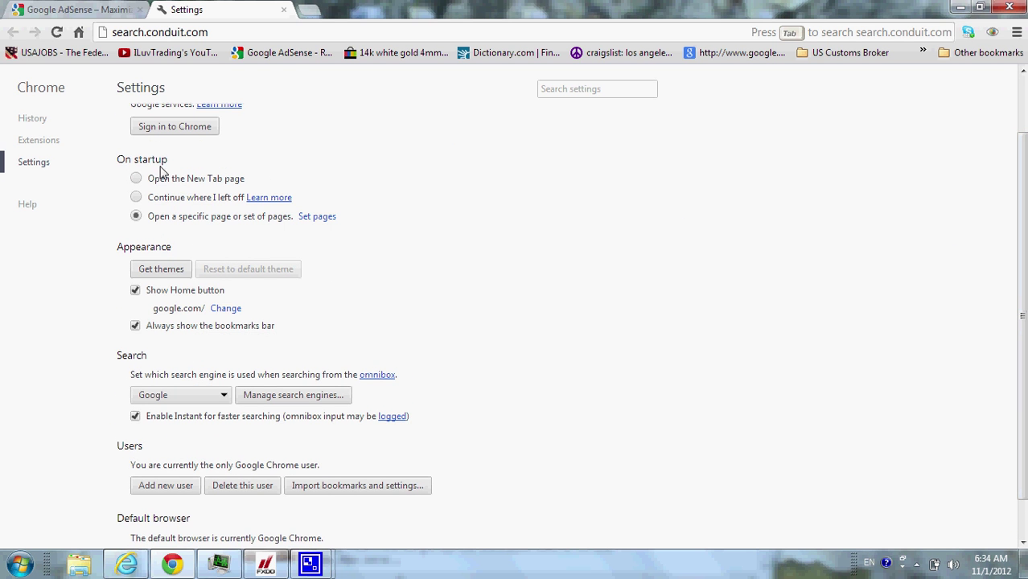
pyautogui.click(326, 218)
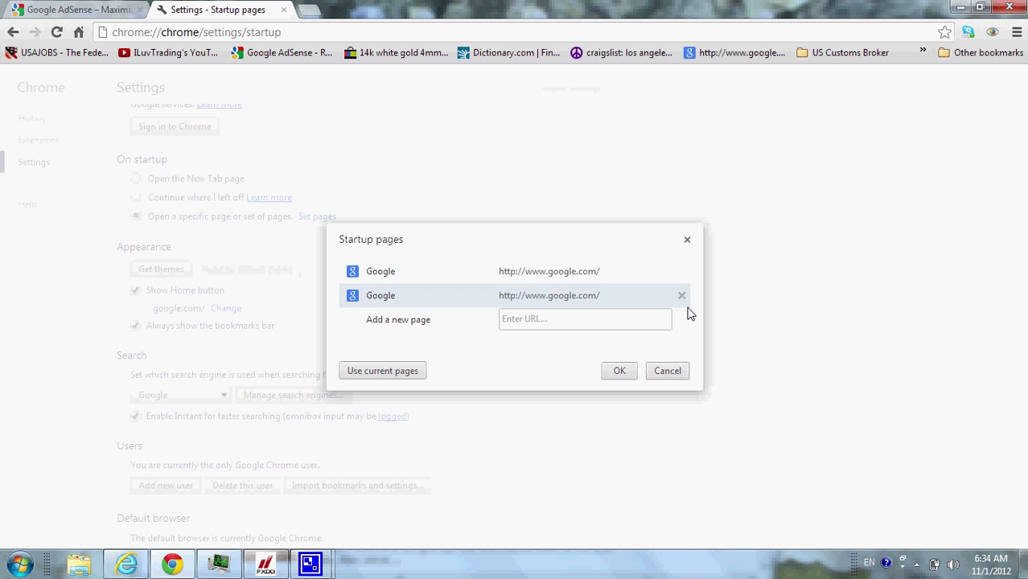
pyautogui.click(666, 372)
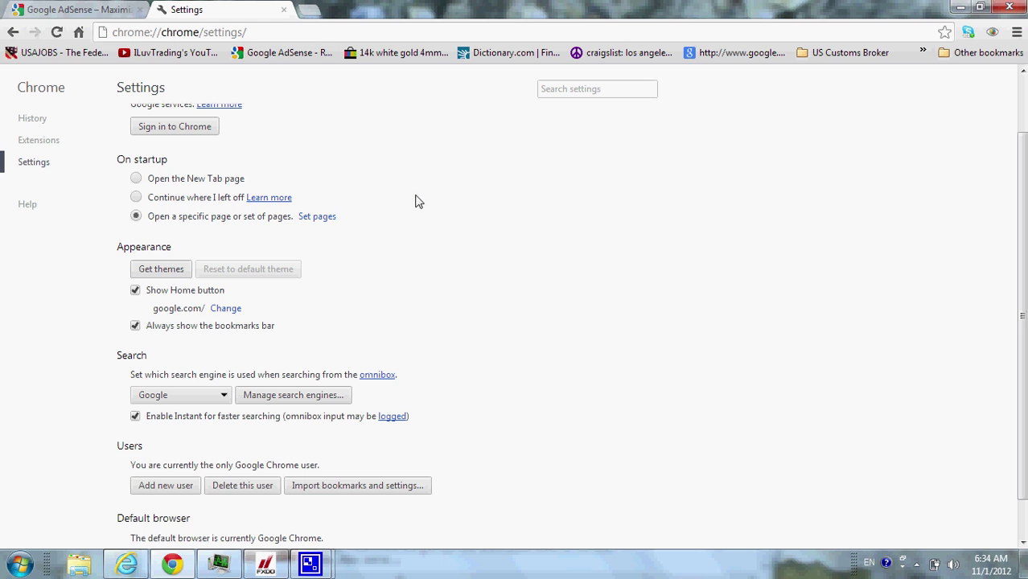
# Review the address set for the Home button and close the Home page dialog without changes.
pyautogui.scroll(-1, 1022, 233)
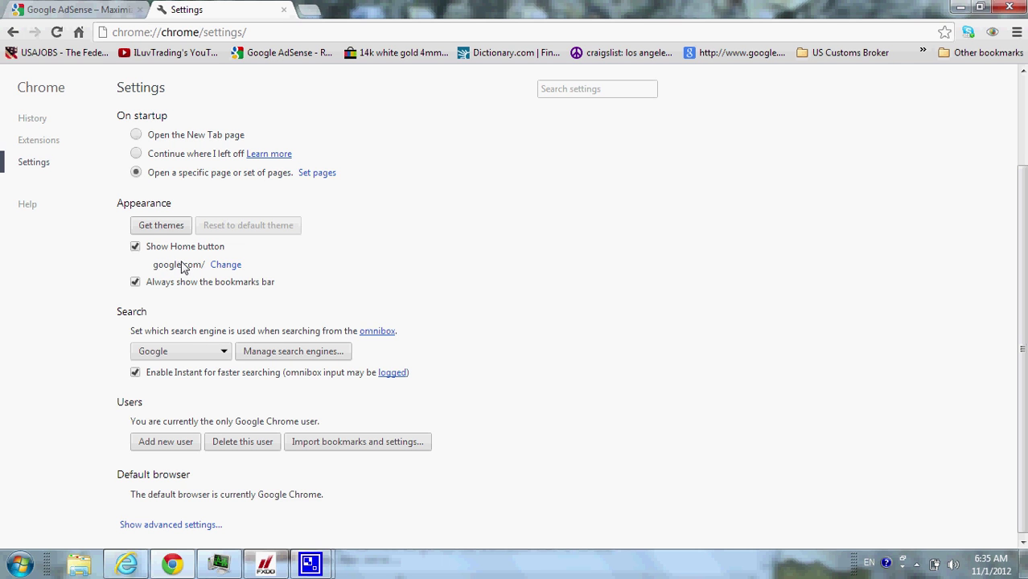
pyautogui.click(227, 266)
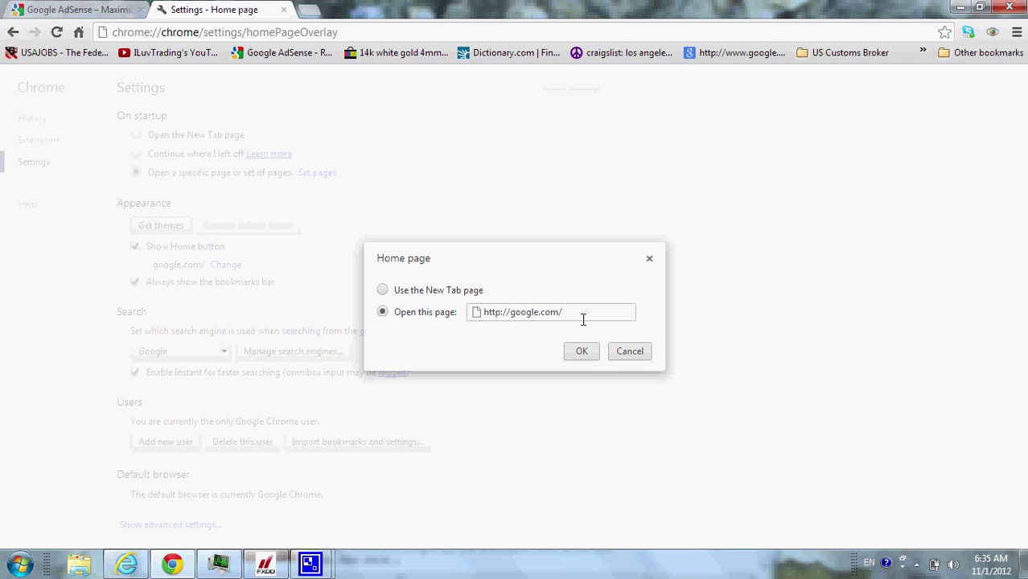
pyautogui.click(629, 351)
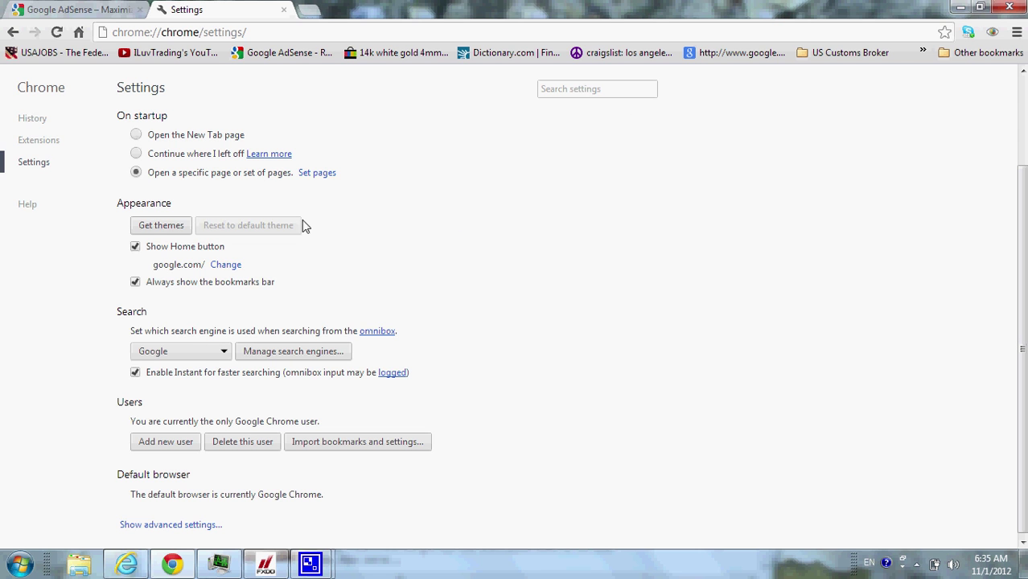
# From a new tab, go to the browser settings and review the startup pages without changing them.
pyautogui.click(303, 11)
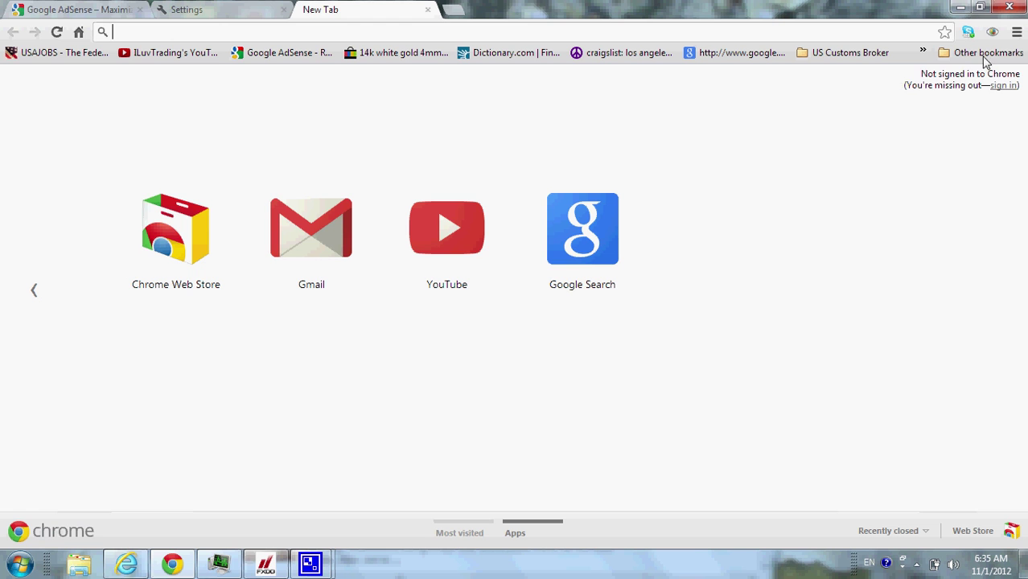
pyautogui.click(1017, 32)
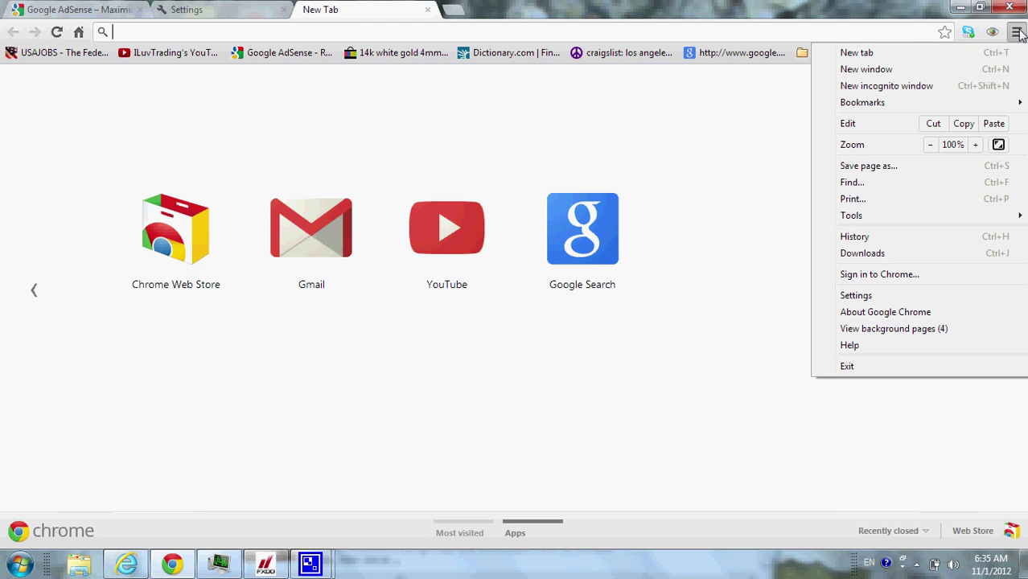
pyautogui.click(886, 298)
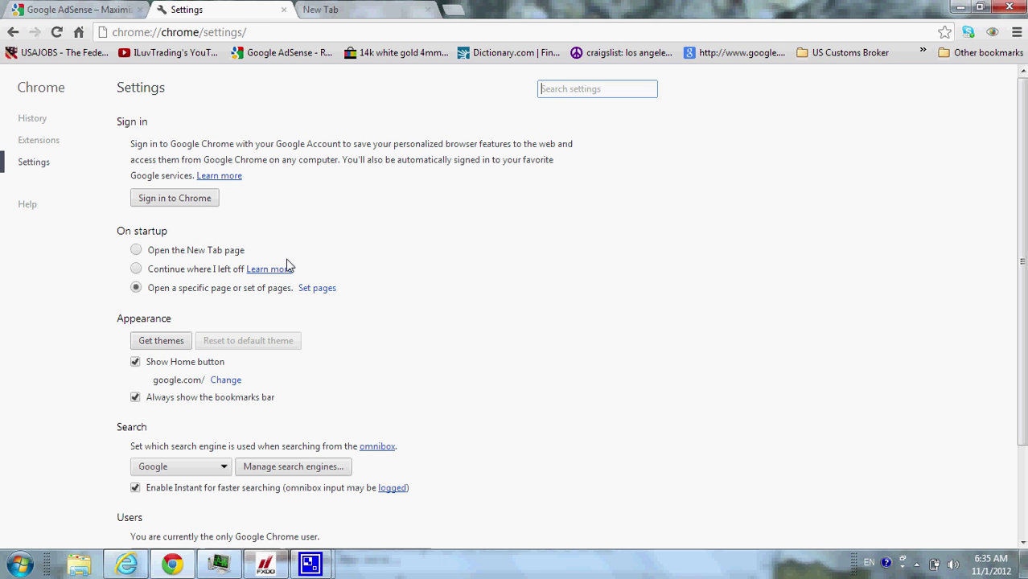
pyautogui.click(311, 288)
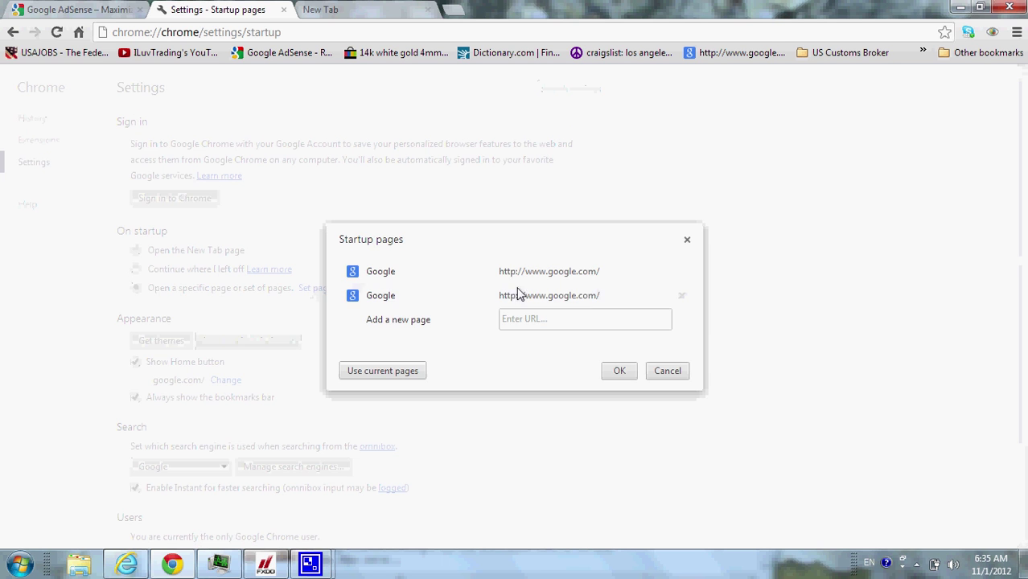
pyautogui.click(573, 275)
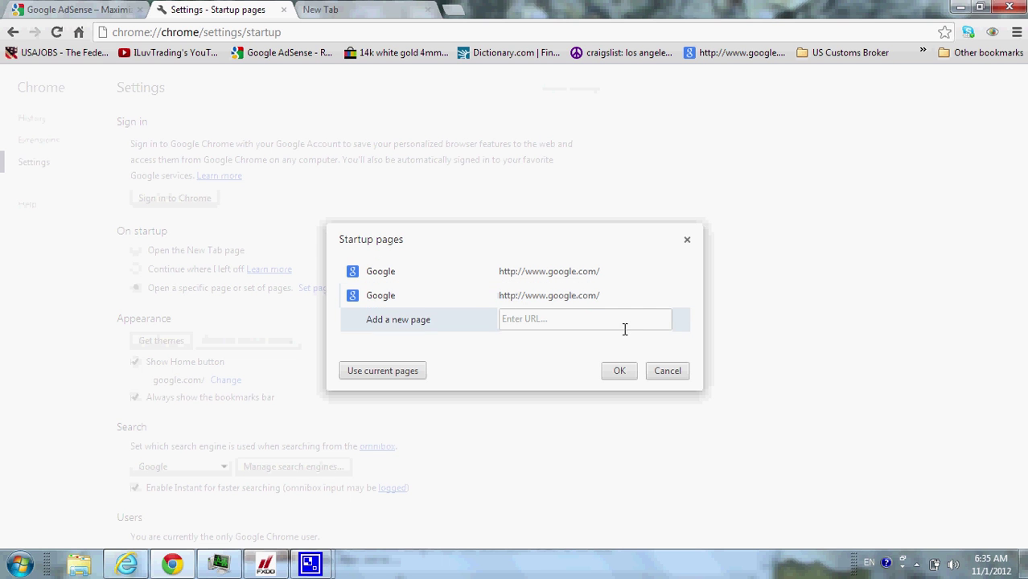
pyautogui.click(666, 370)
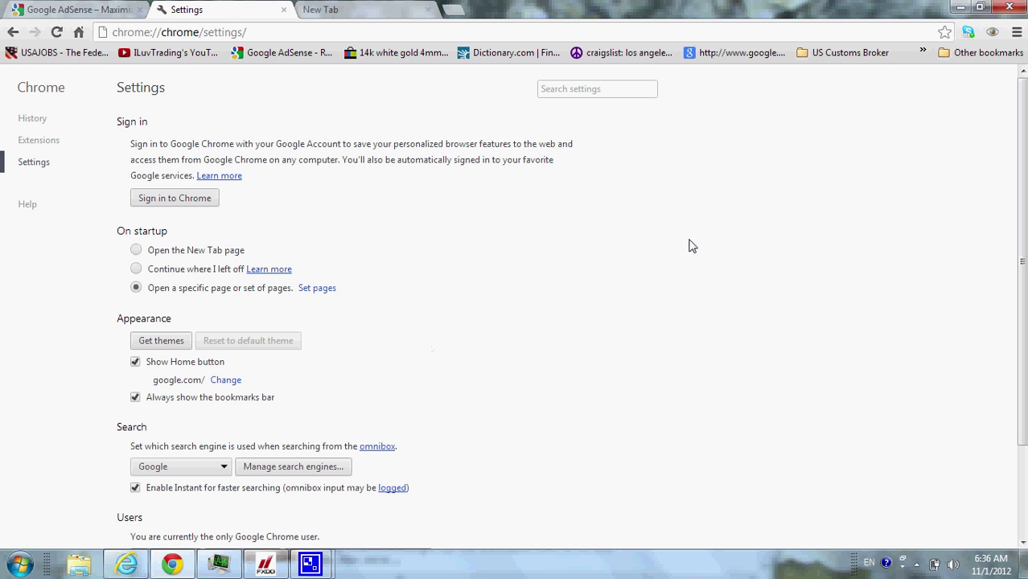
# Try to open about:config in the new tab, and return to the Settings page.
pyautogui.click(400, 18)
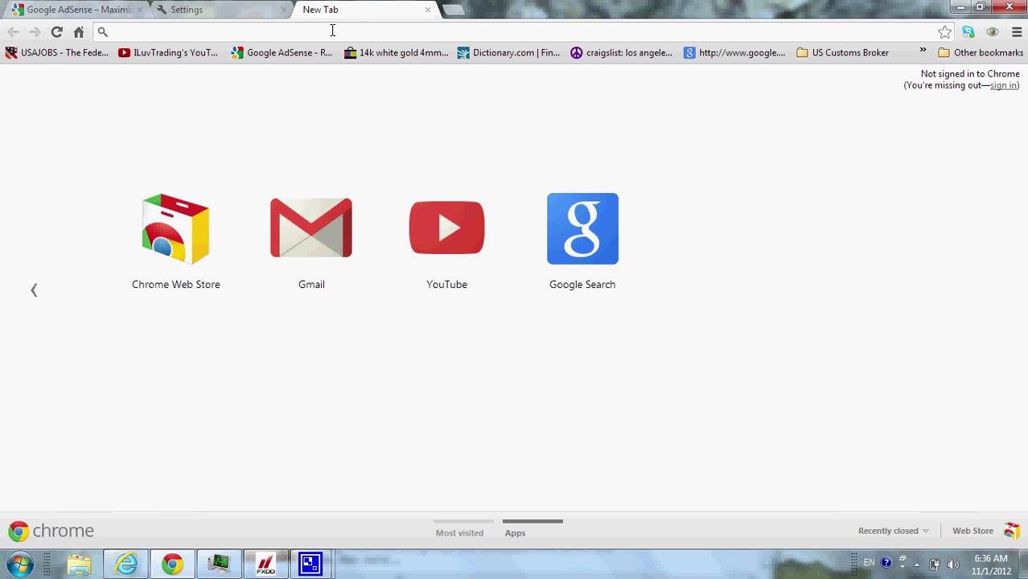
pyautogui.write('ab')
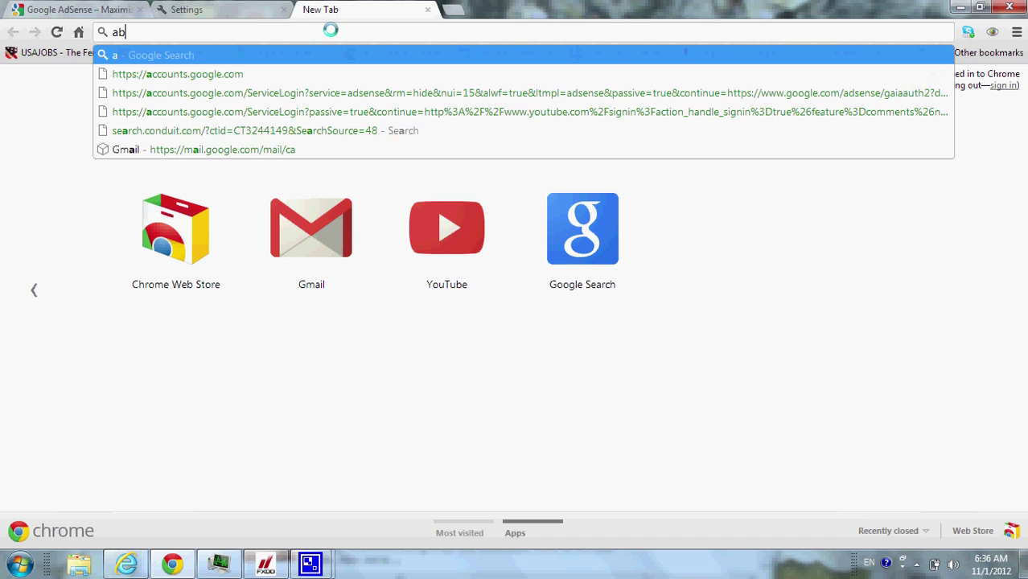
pyautogui.write('out:')
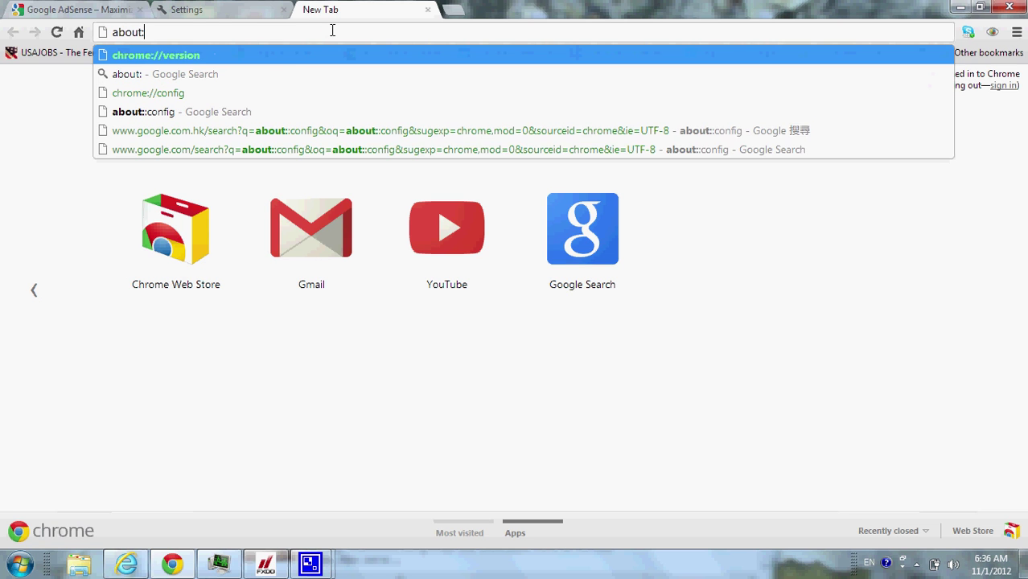
pyautogui.write('config')
pyautogui.press('Return')
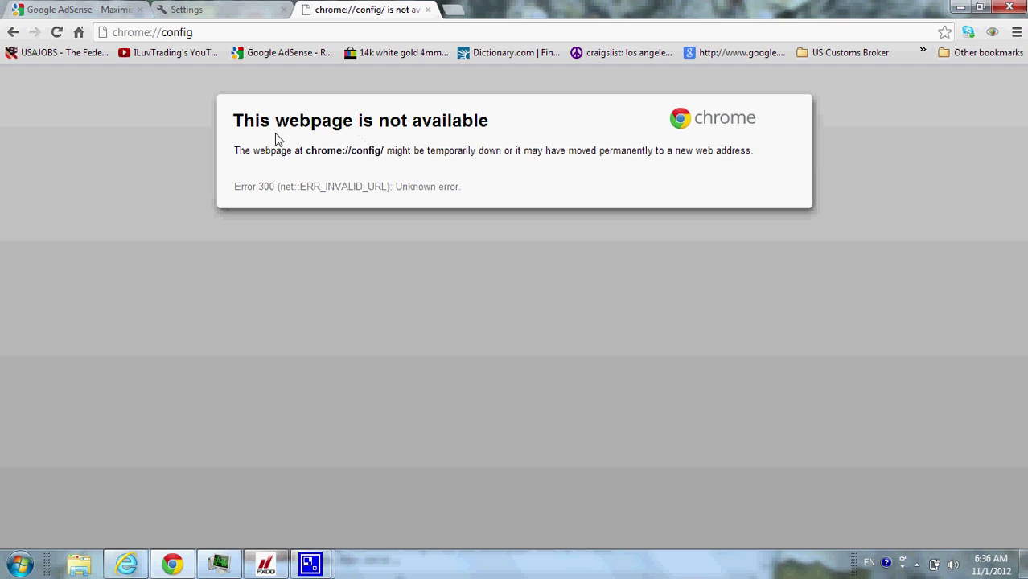
pyautogui.click(216, 11)
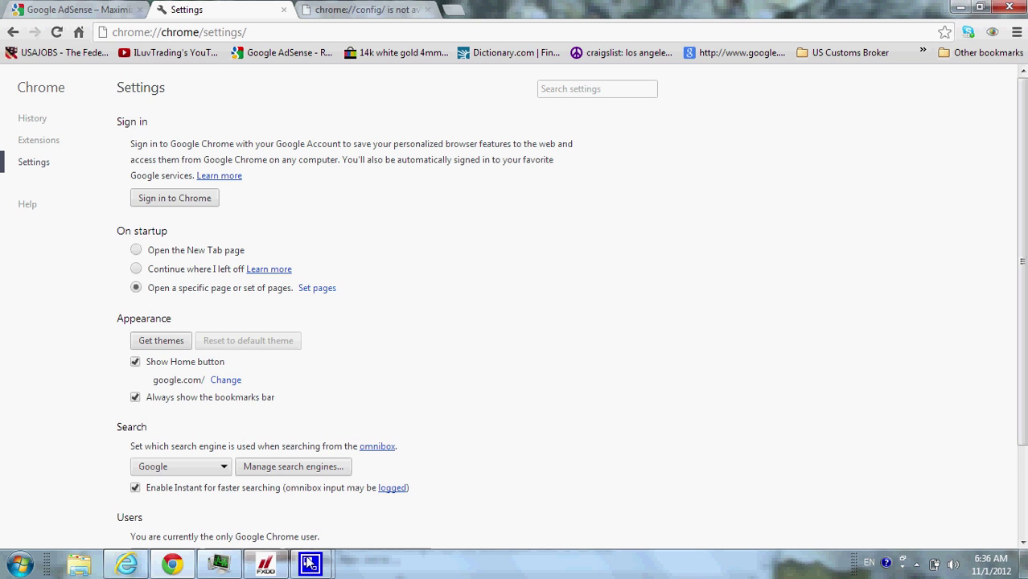
pyautogui.moveTo(309, 564)
pyautogui.moveTo(274, 504)
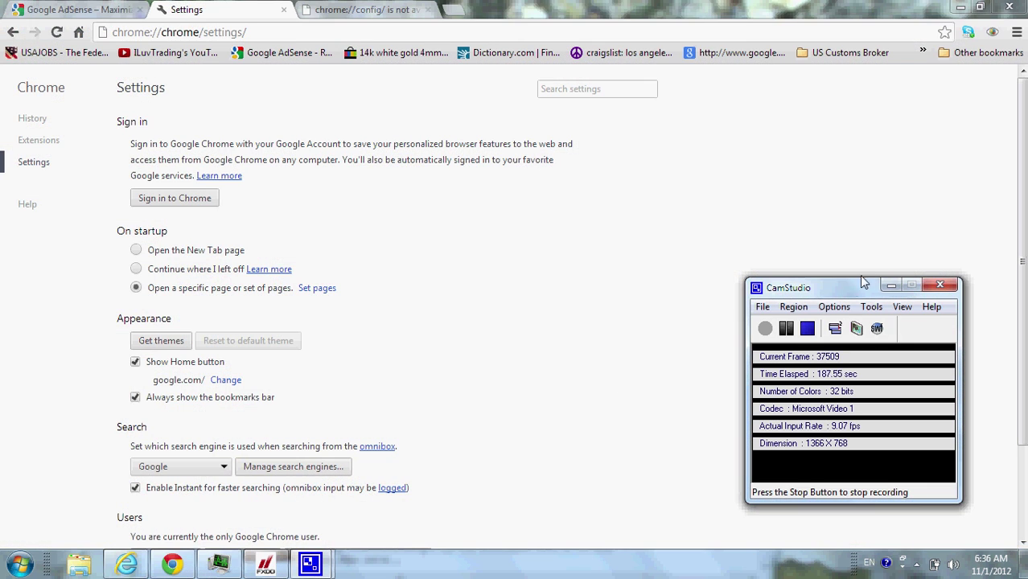
pyautogui.moveTo(849, 286); pyautogui.dragTo(718, 237)
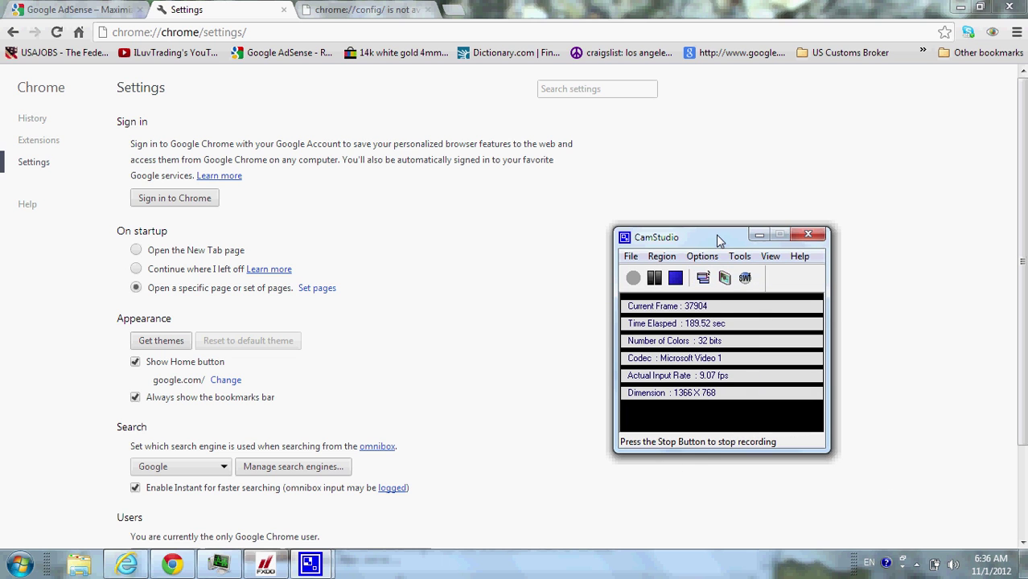